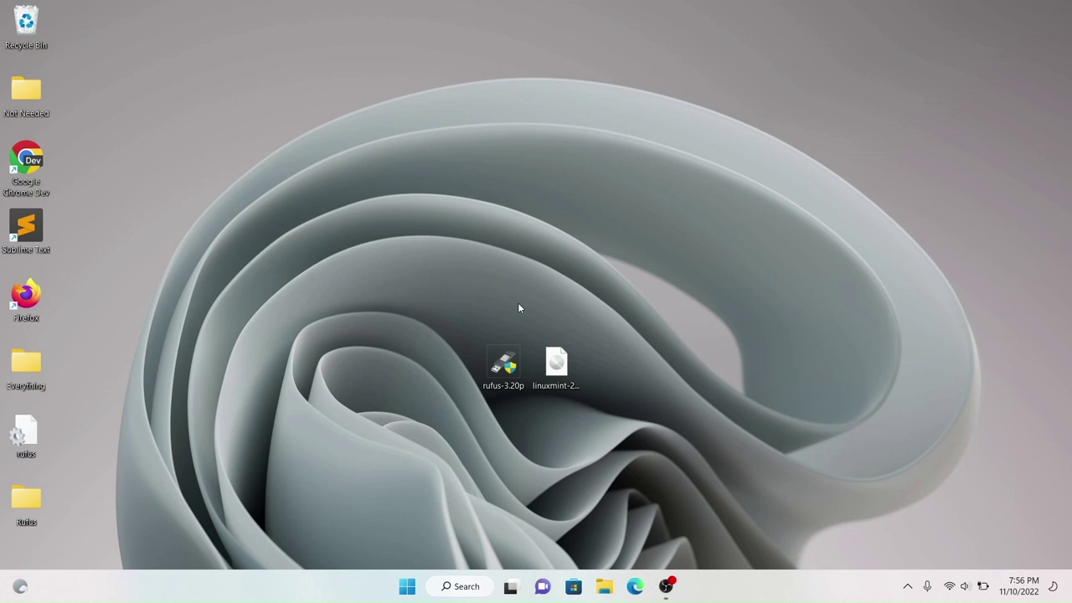
- Launch rufus-3.20p from the desktop files
{"action": "left_click_drag", "start_coordinate": [514, 283], "coordinate": [490, 410]}
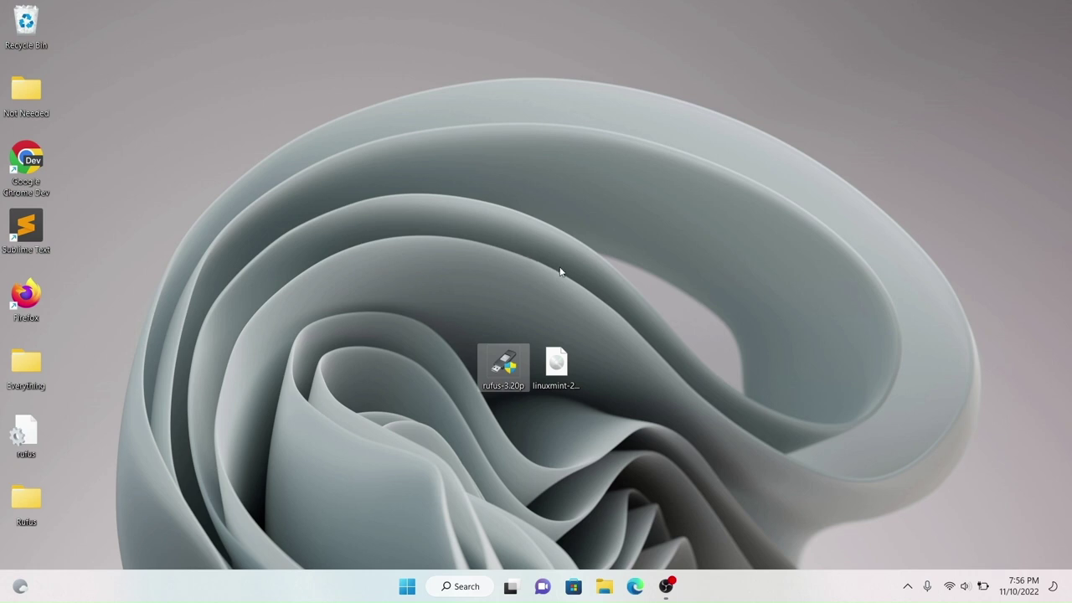
{"action": "left_click_drag", "start_coordinate": [560, 262], "coordinate": [563, 291]}
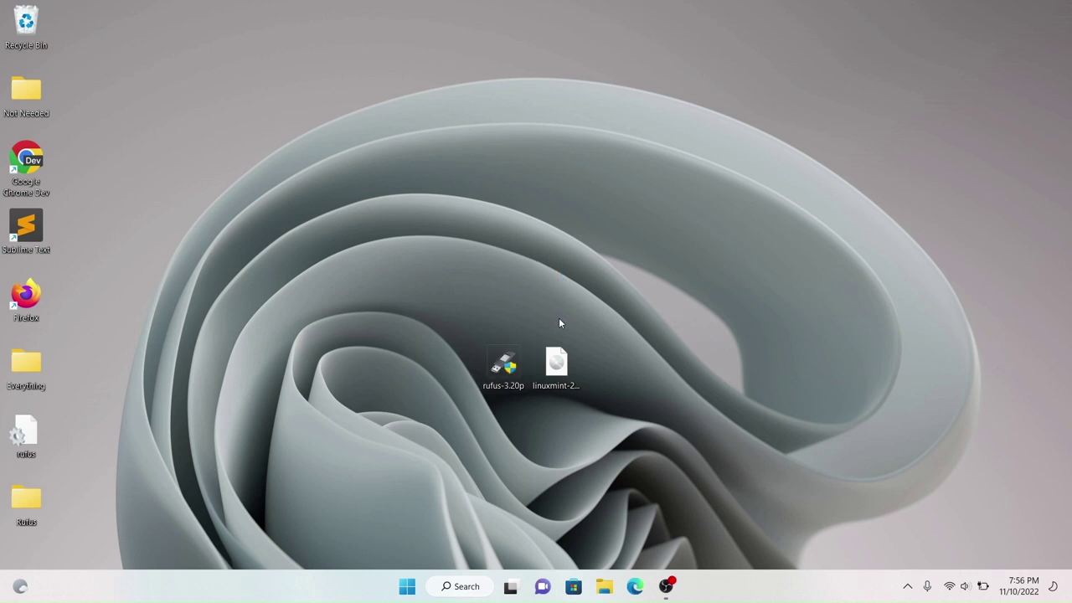
{"action": "left_click", "coordinate": [557, 369]}
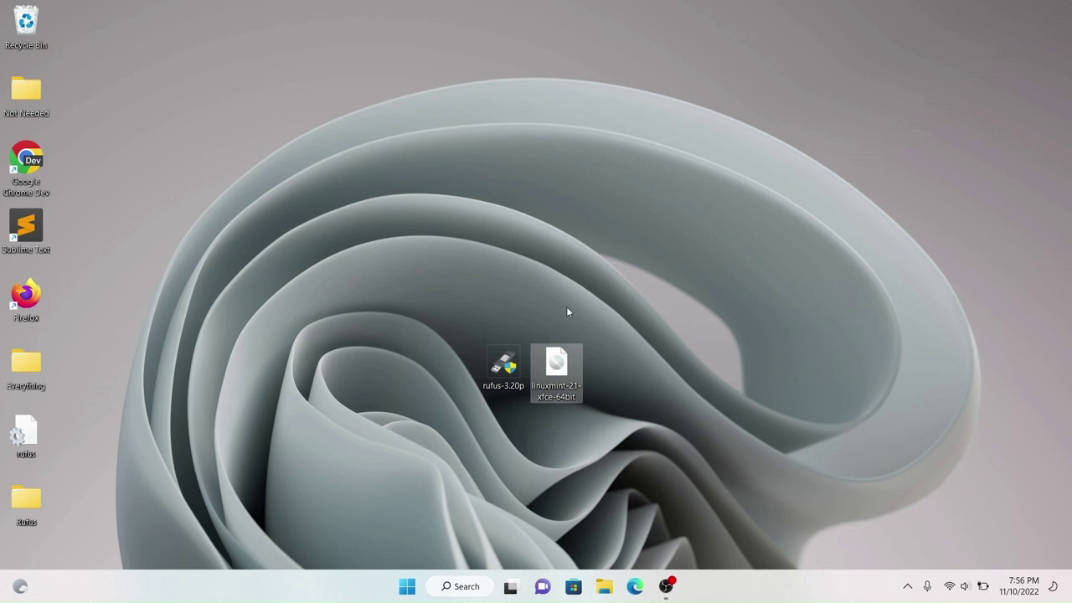
{"action": "left_click", "coordinate": [506, 365]}
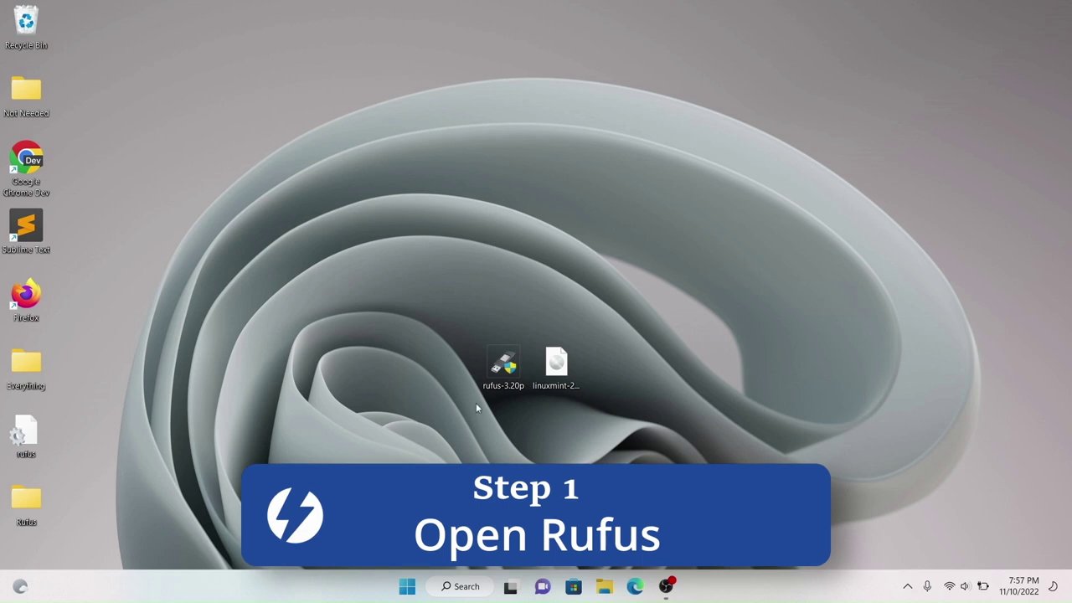
{"action": "key", "text": "Return"}
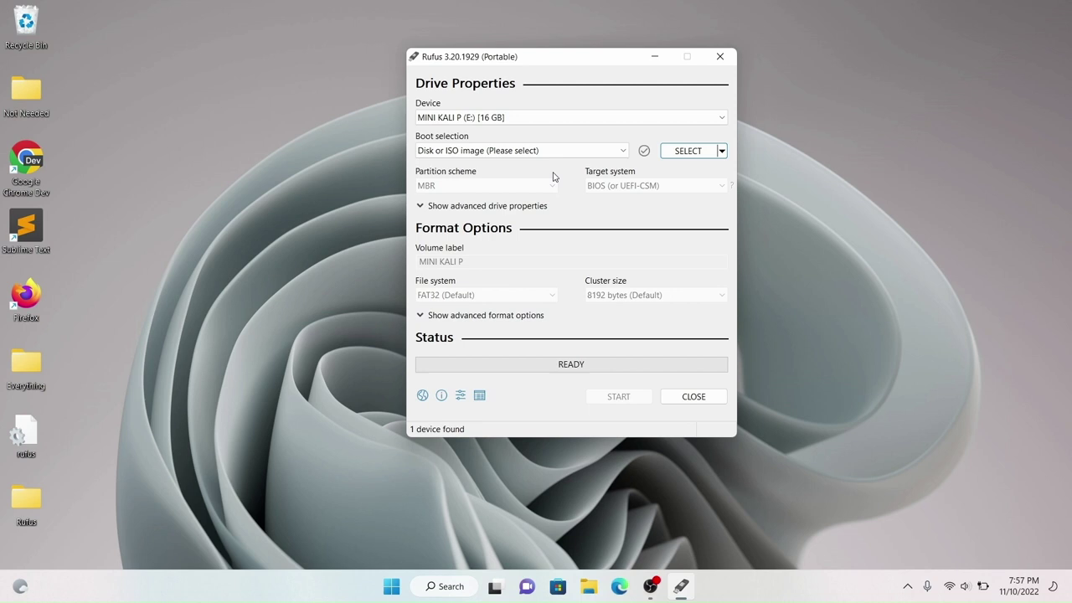
- Keep MINI KALI P (E:) [16 GB] as the device and 'Disk or ISO image' as boot selection
{"action": "left_click", "coordinate": [557, 122]}
{"action": "left_click", "coordinate": [558, 123]}
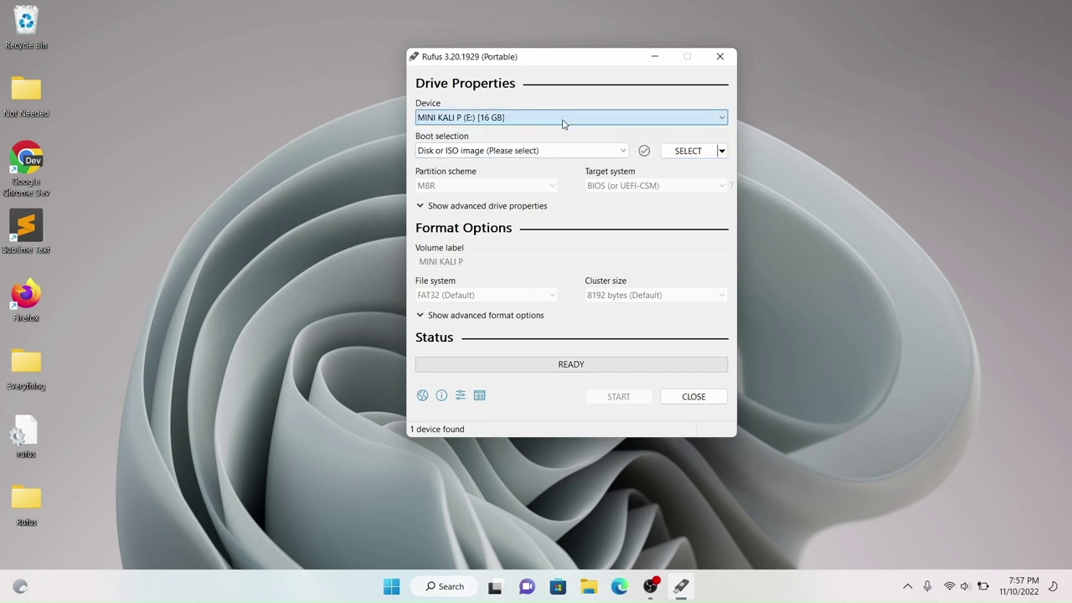
{"action": "left_click", "coordinate": [562, 123]}
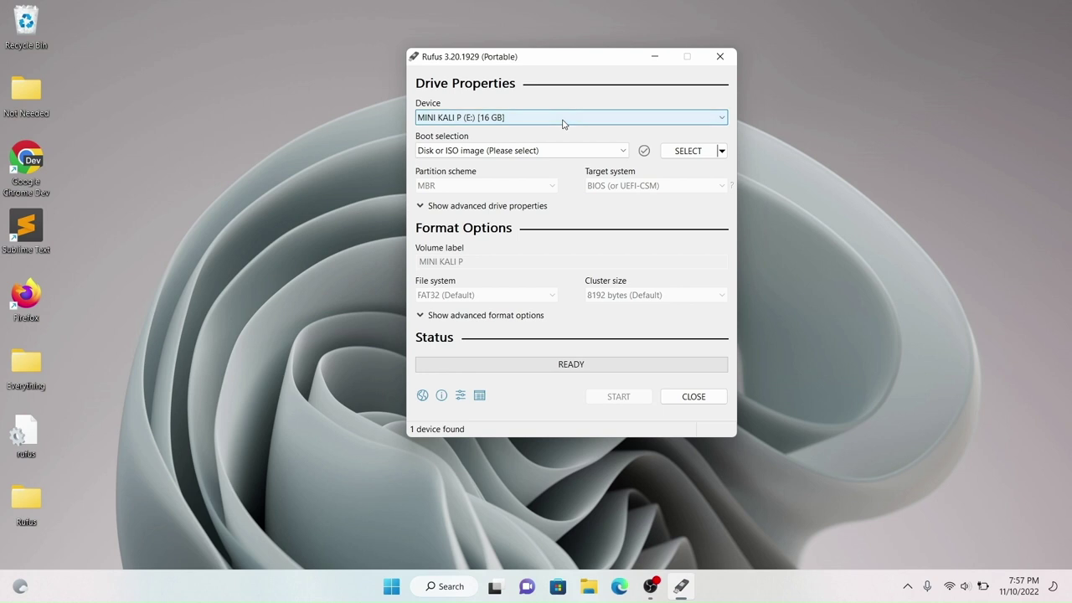
{"action": "left_click", "coordinate": [592, 156]}
{"action": "left_click", "coordinate": [494, 185]}
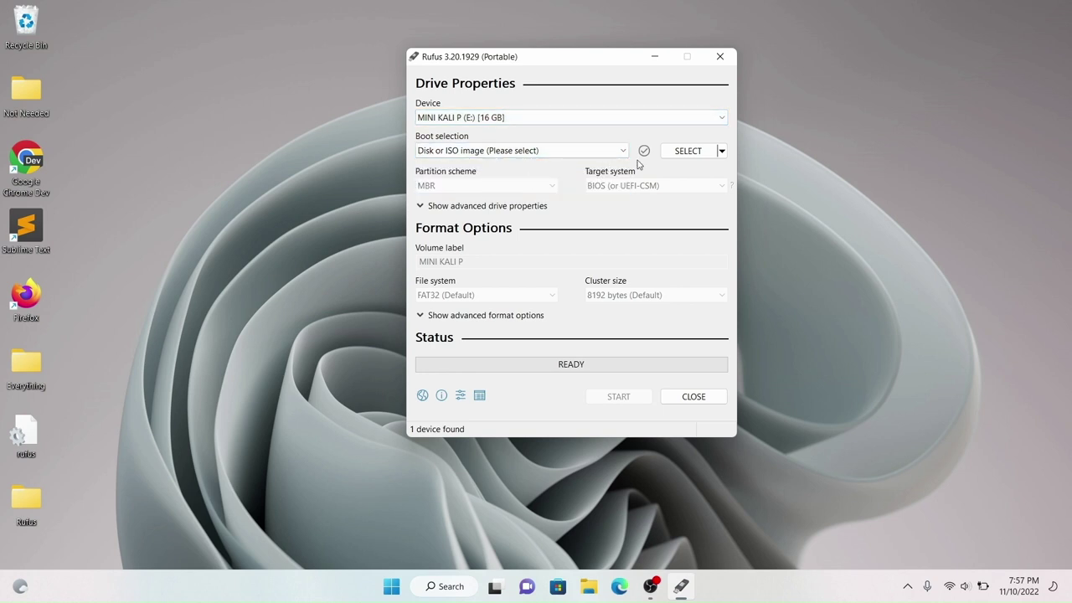
- Load linuxmint-21-xfce-64bit.iso as the boot image
{"action": "left_click", "coordinate": [706, 154]}
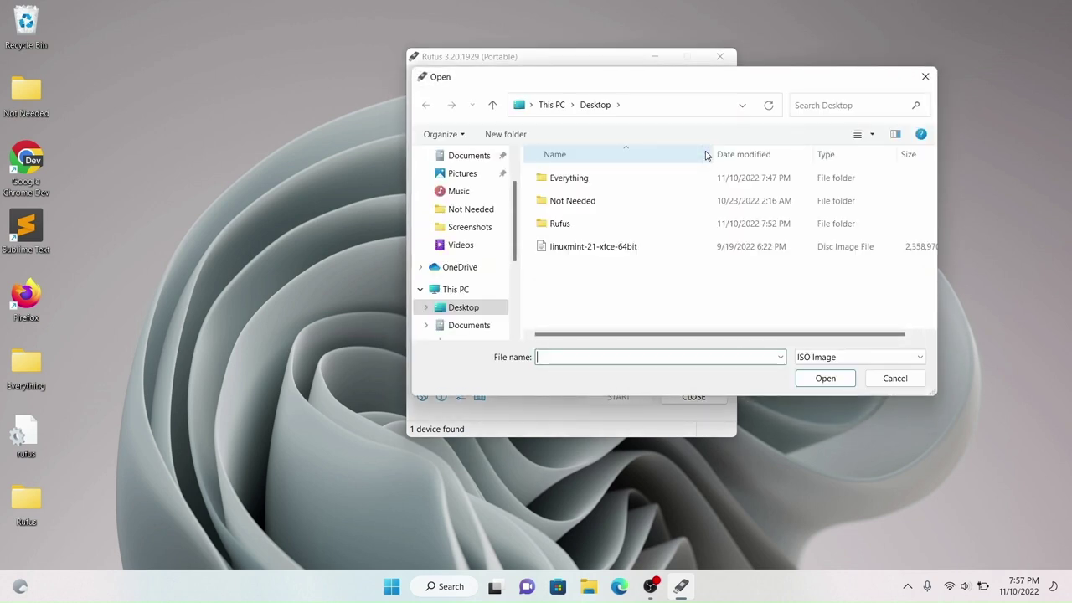
{"action": "left_click", "coordinate": [661, 252]}
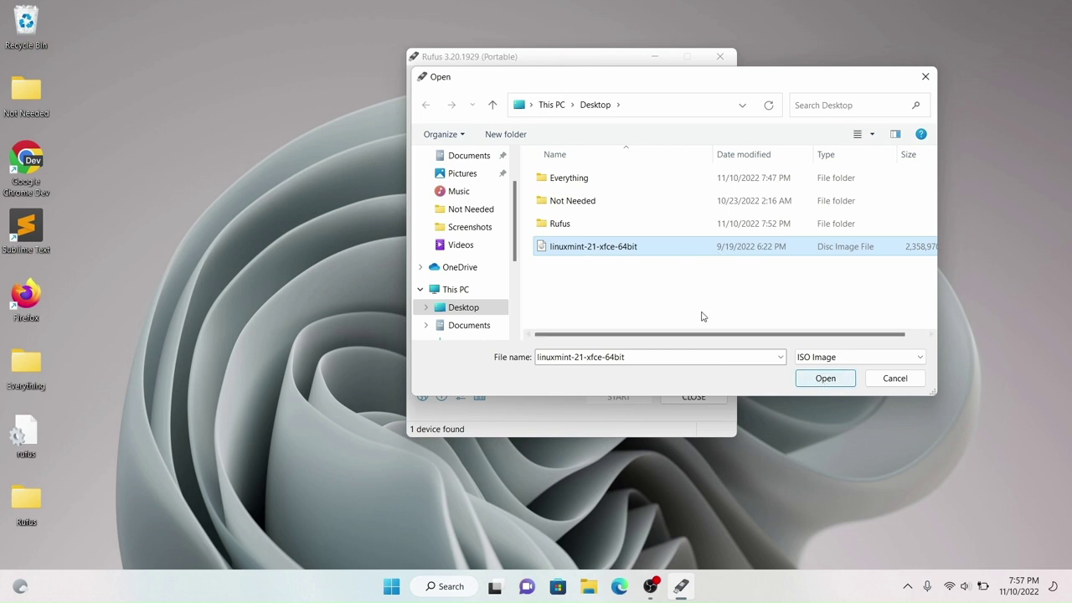
{"action": "right_click", "coordinate": [617, 276]}
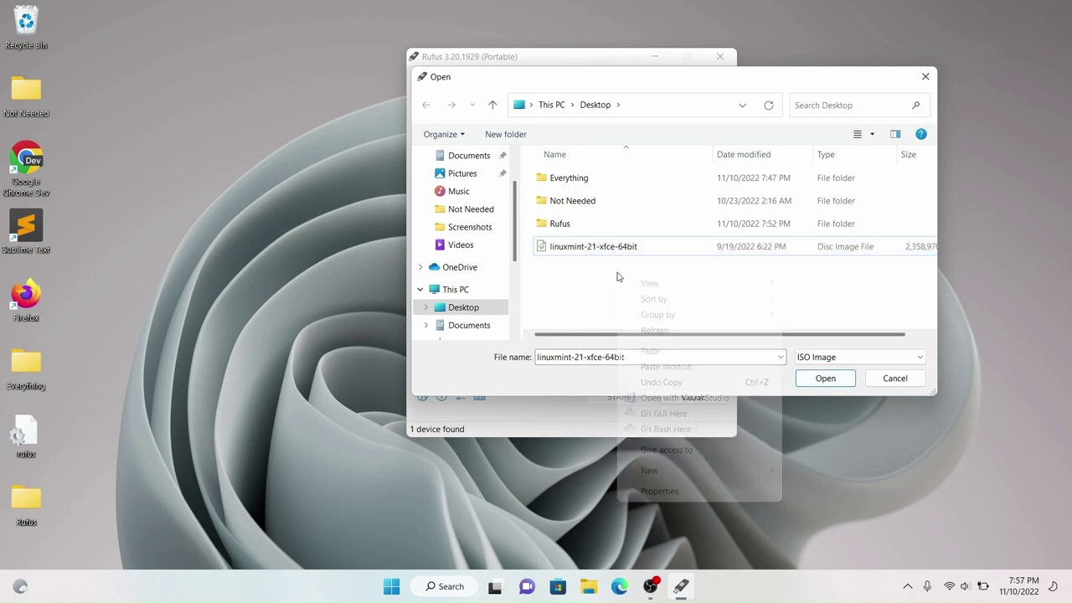
{"action": "left_click", "coordinate": [546, 305]}
{"action": "left_click", "coordinate": [588, 250]}
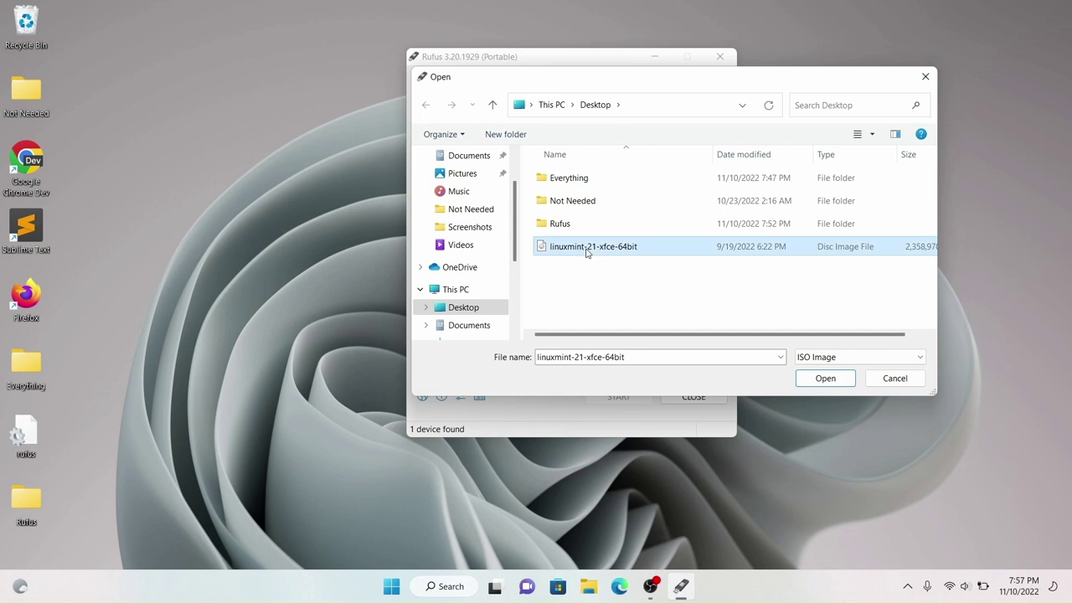
{"action": "left_click", "coordinate": [827, 376]}
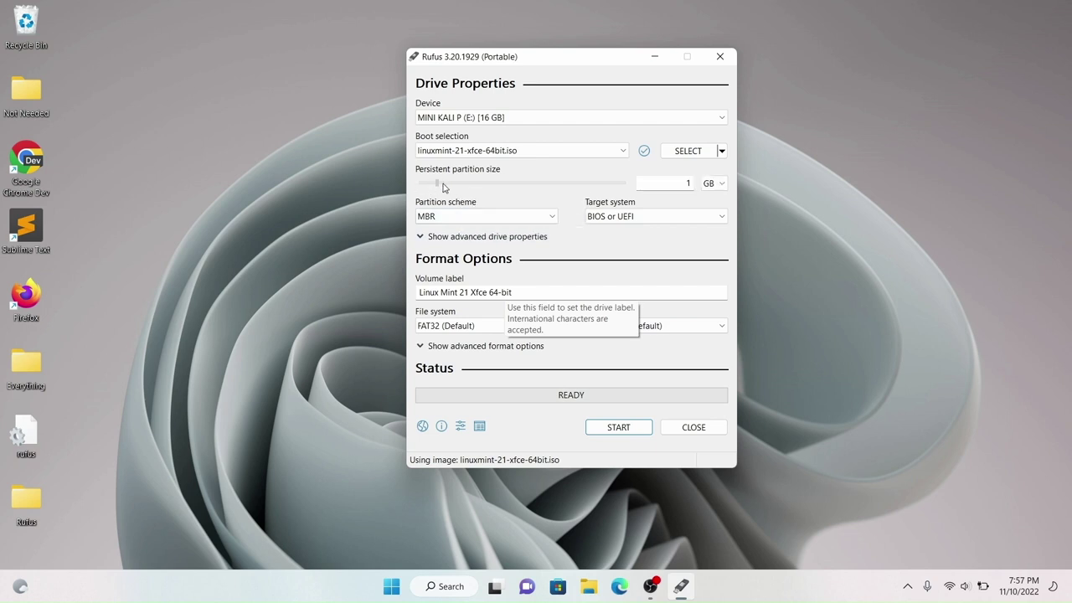
- Raise the persistent partition size slider from 1 GB to 11 GB
{"action": "left_click_drag", "start_coordinate": [420, 185], "coordinate": [586, 191]}
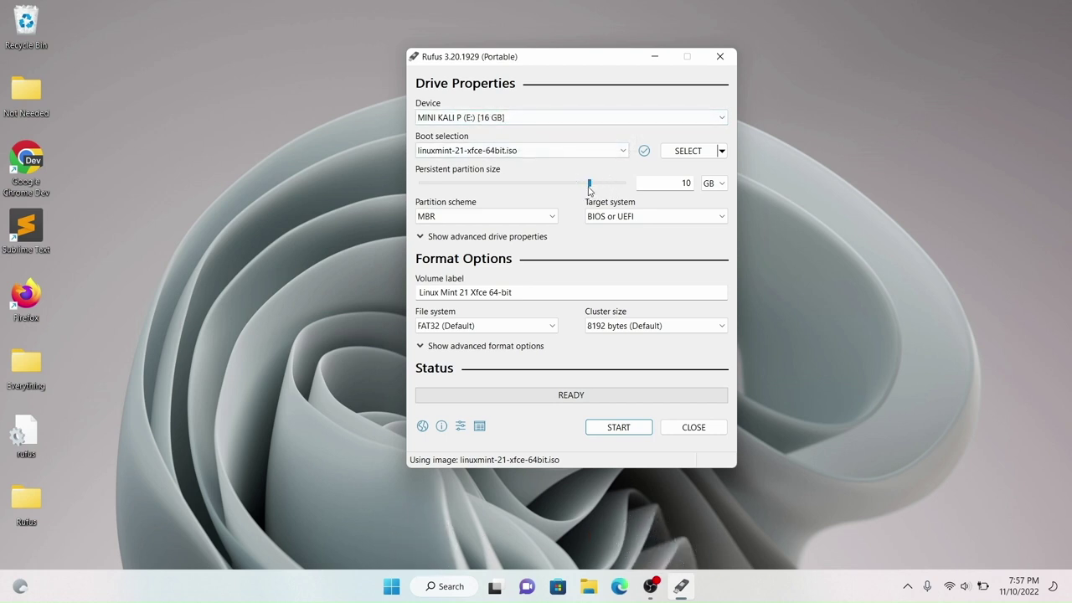
{"action": "mouse_move", "coordinate": [589, 185]}
{"action": "left_mouse_down"}
{"action": "mouse_move", "coordinate": [578, 183]}
{"action": "mouse_move", "coordinate": [588, 184]}
{"action": "left_mouse_up"}
{"action": "left_click_drag", "start_coordinate": [590, 186], "coordinate": [602, 186]}
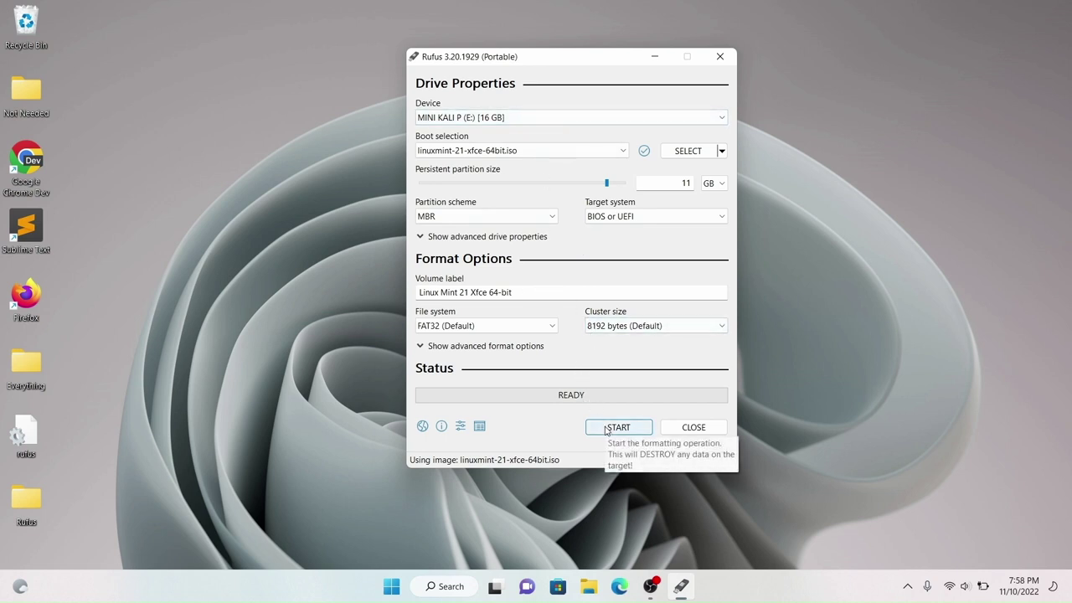
- Write the image, allowing the Syslinux download and accepting both warnings, then close Rufus
{"action": "left_click", "coordinate": [609, 430]}
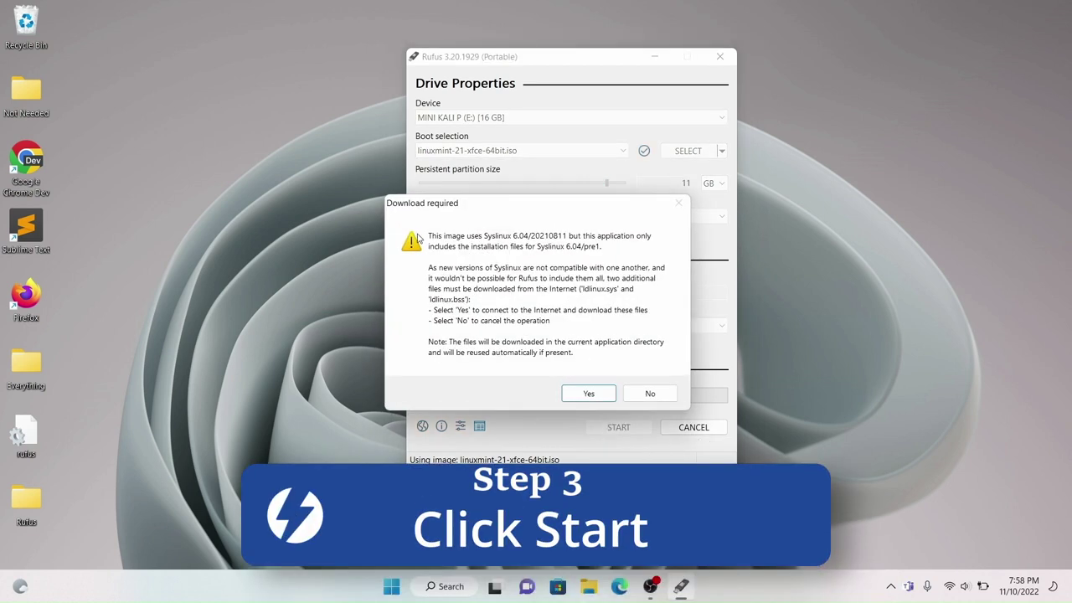
{"action": "left_click", "coordinate": [596, 394]}
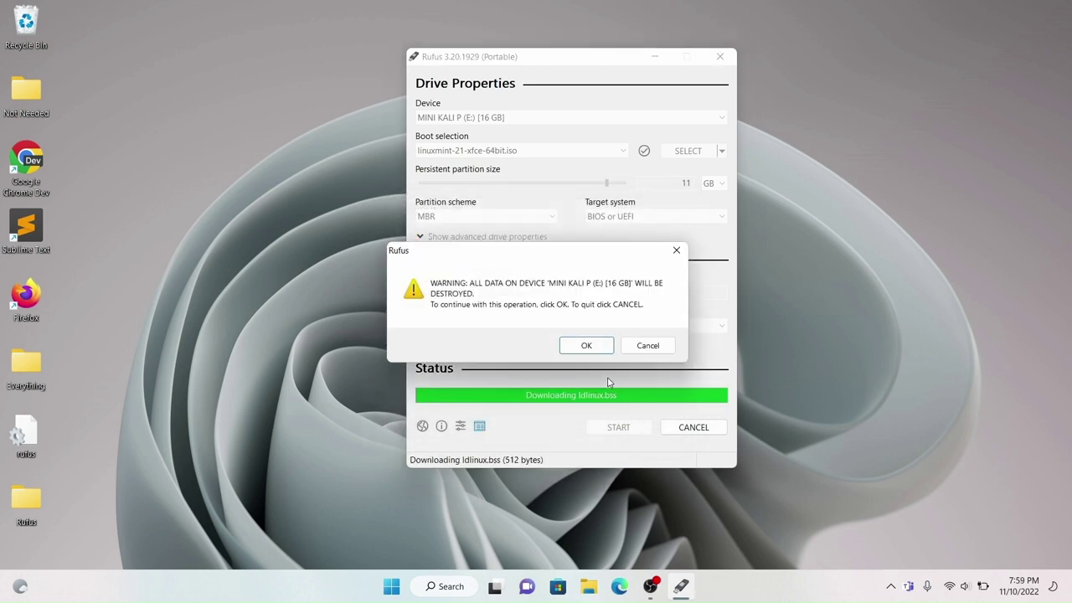
{"action": "left_click", "coordinate": [595, 345]}
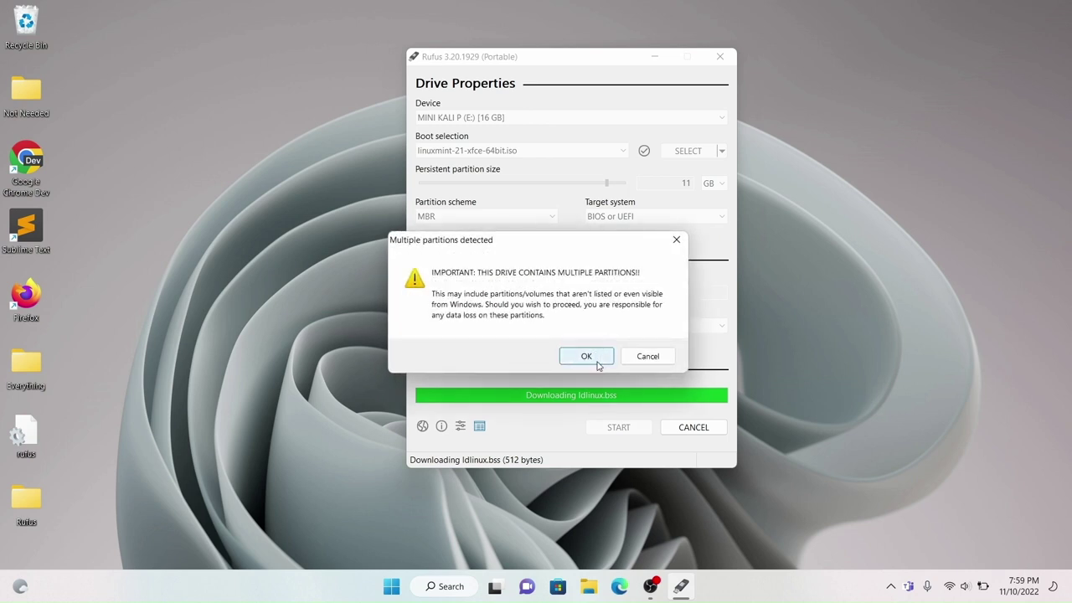
{"action": "left_click", "coordinate": [595, 362]}
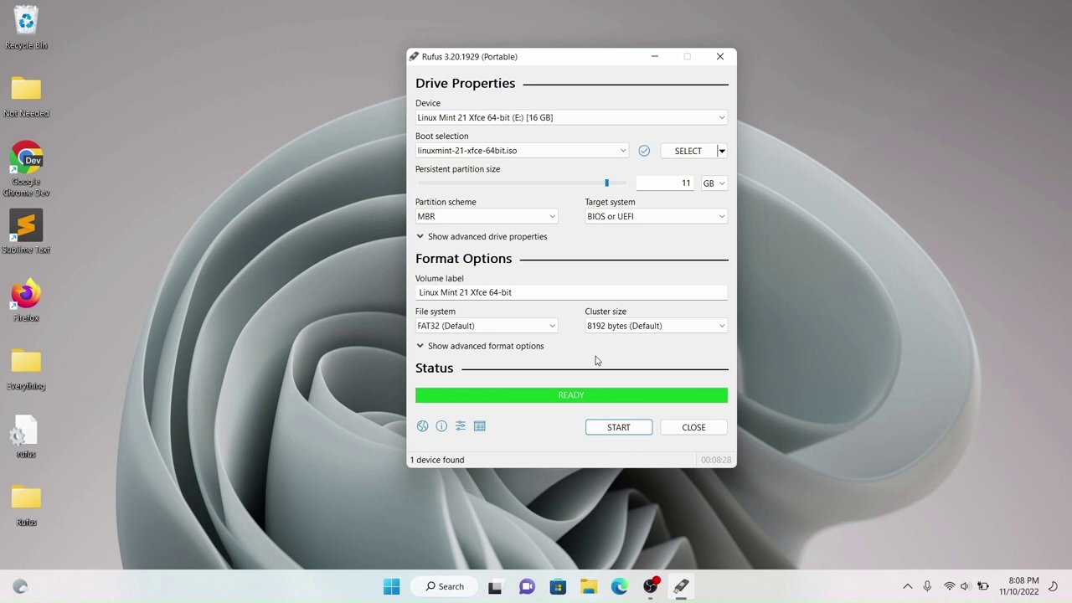
{"action": "left_click", "coordinate": [716, 432]}
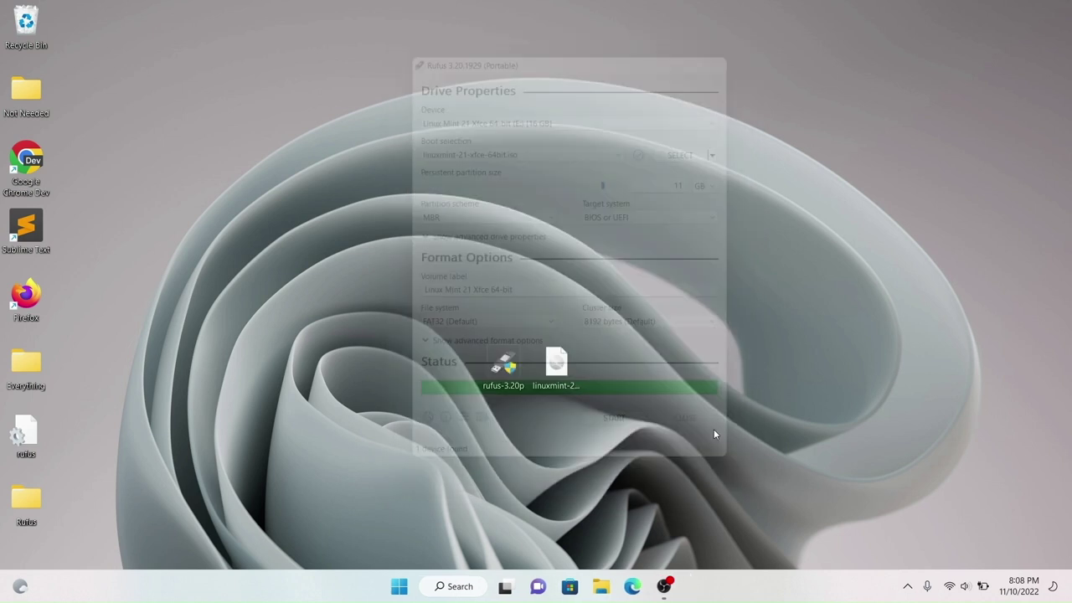